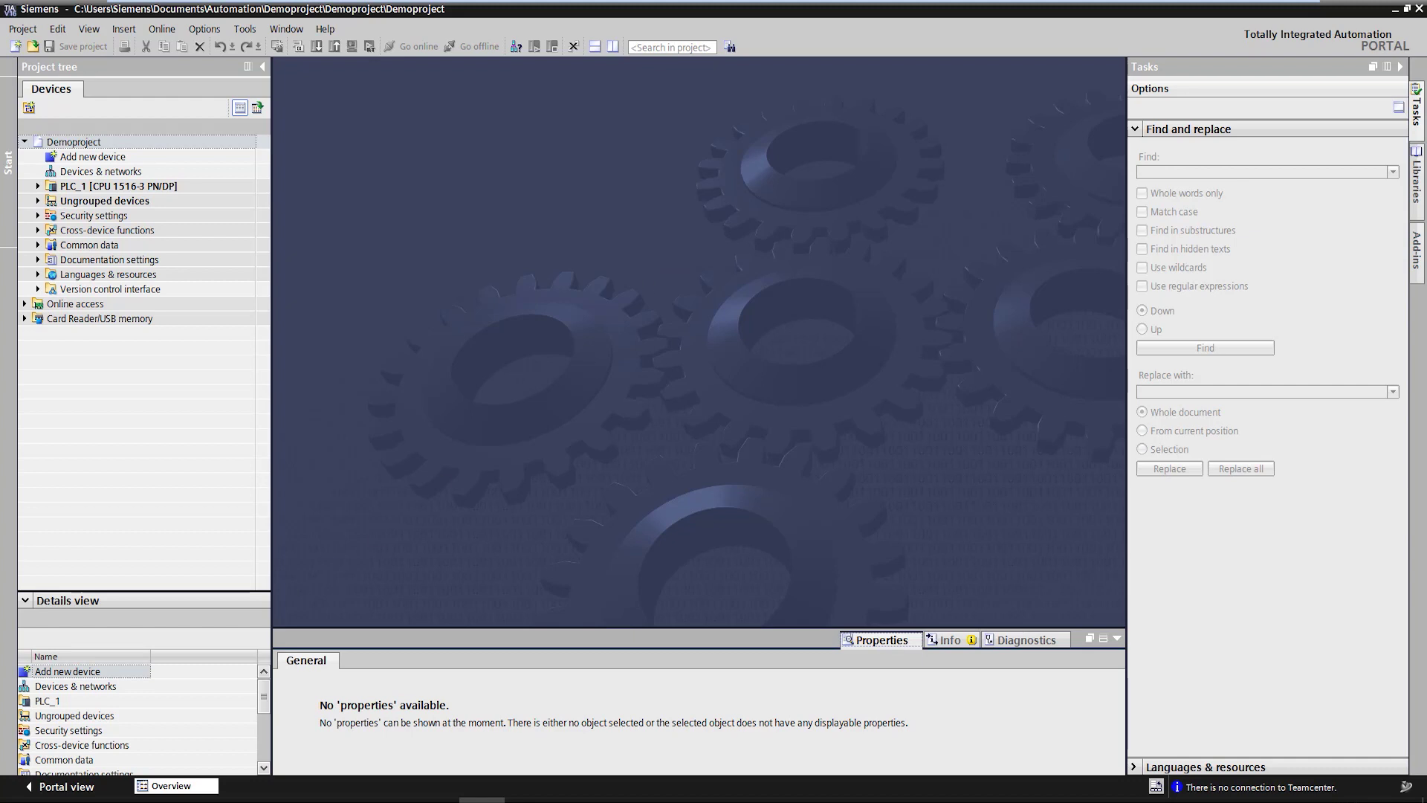
# Locate the add-in file, then view V16_DemoAddIn.addin details: Siemens, version 1.0, unsigned, inactive.
pyautogui.click(205, 800)
pyautogui.click(700, 352)
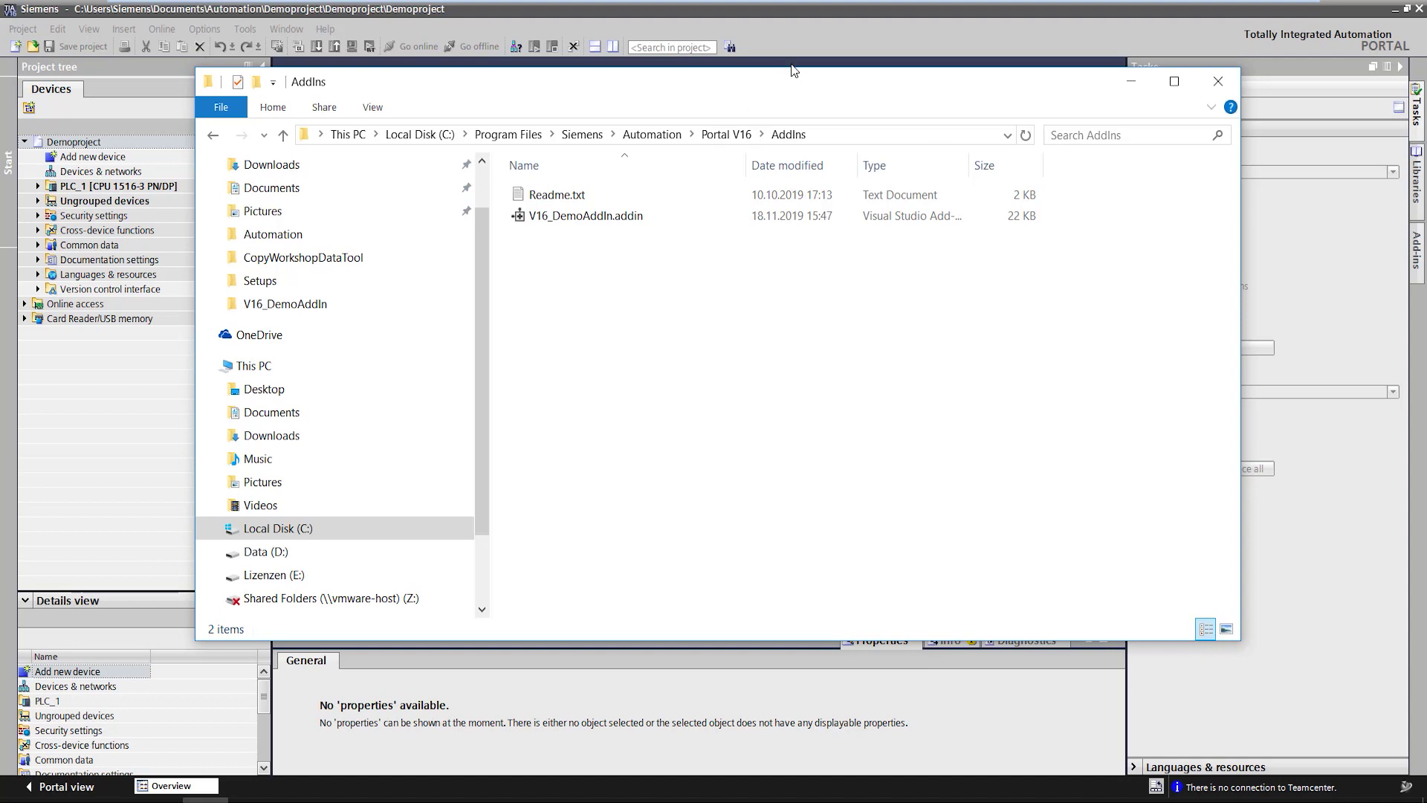
pyautogui.click(796, 41)
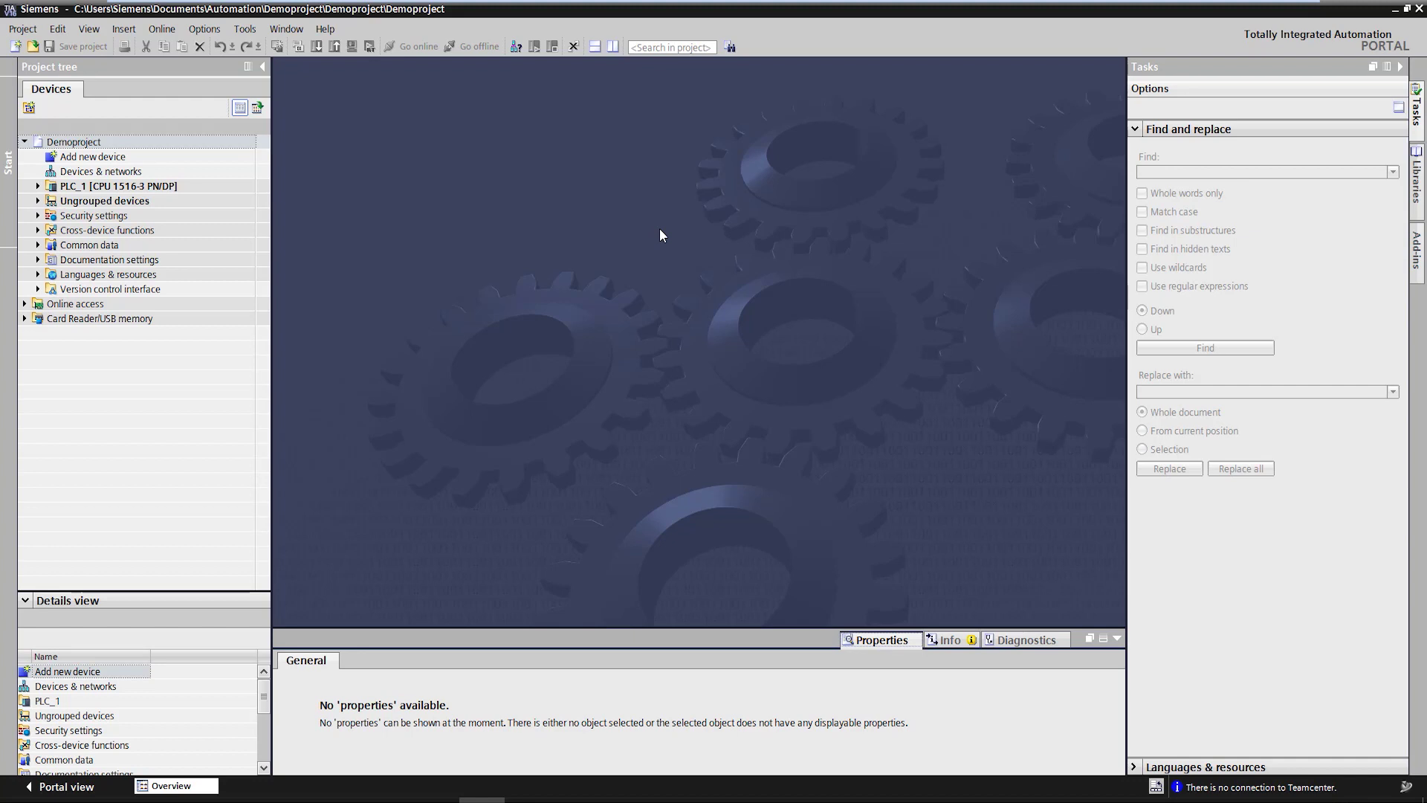
pyautogui.click(1416, 251)
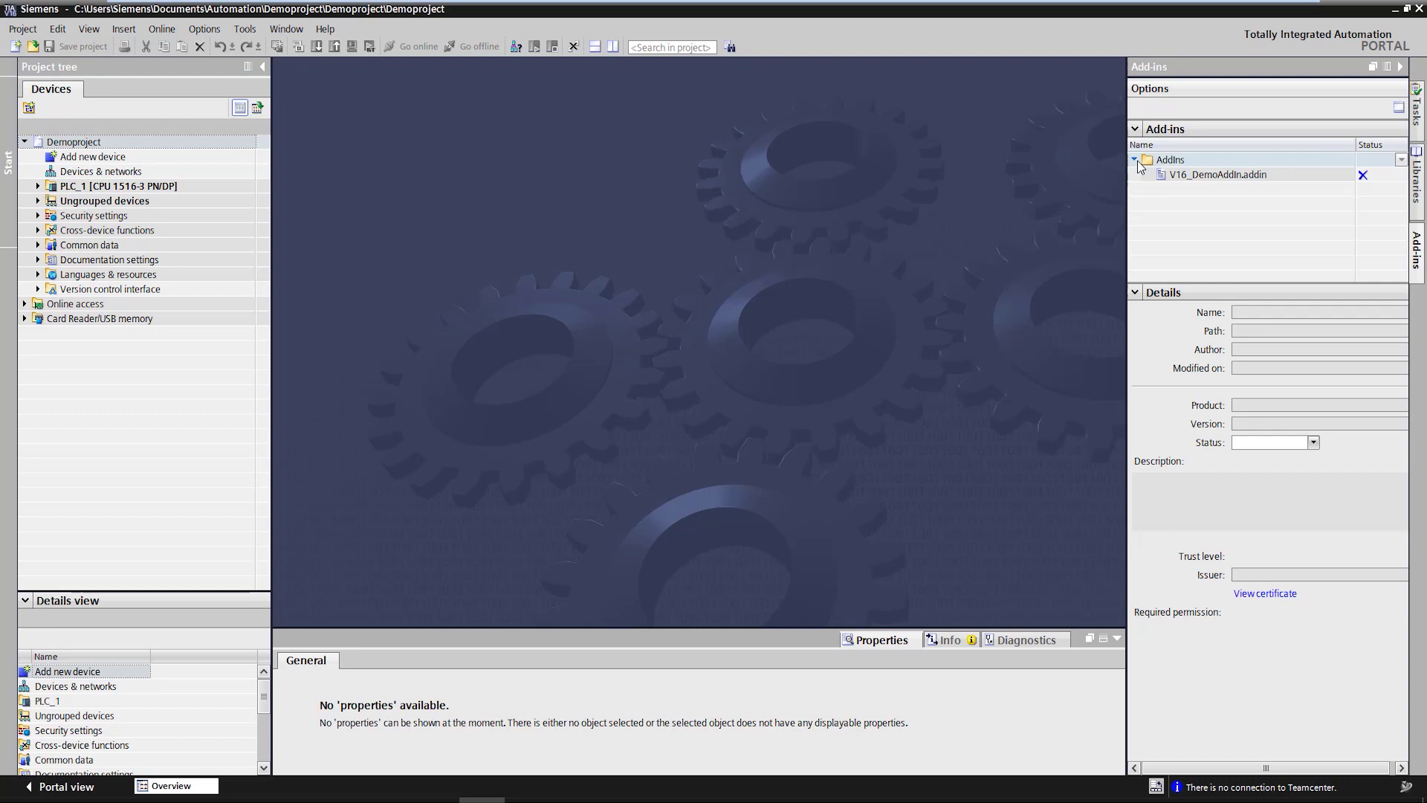
pyautogui.click(1240, 175)
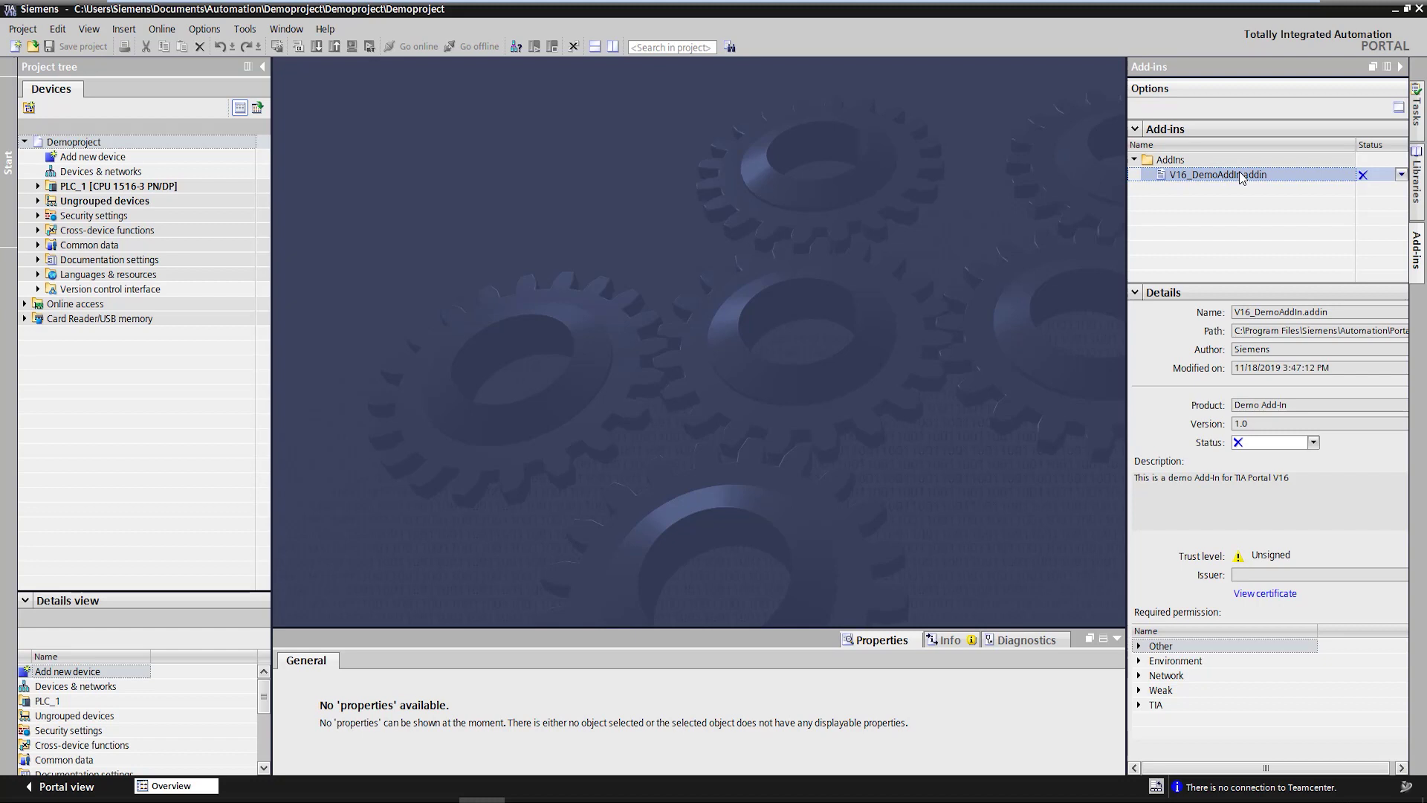
# Set V16_DemoAddIn.addin to Activate and grant its Environment permissions, including File IO.
pyautogui.click(1314, 443)
pyautogui.click(1263, 459)
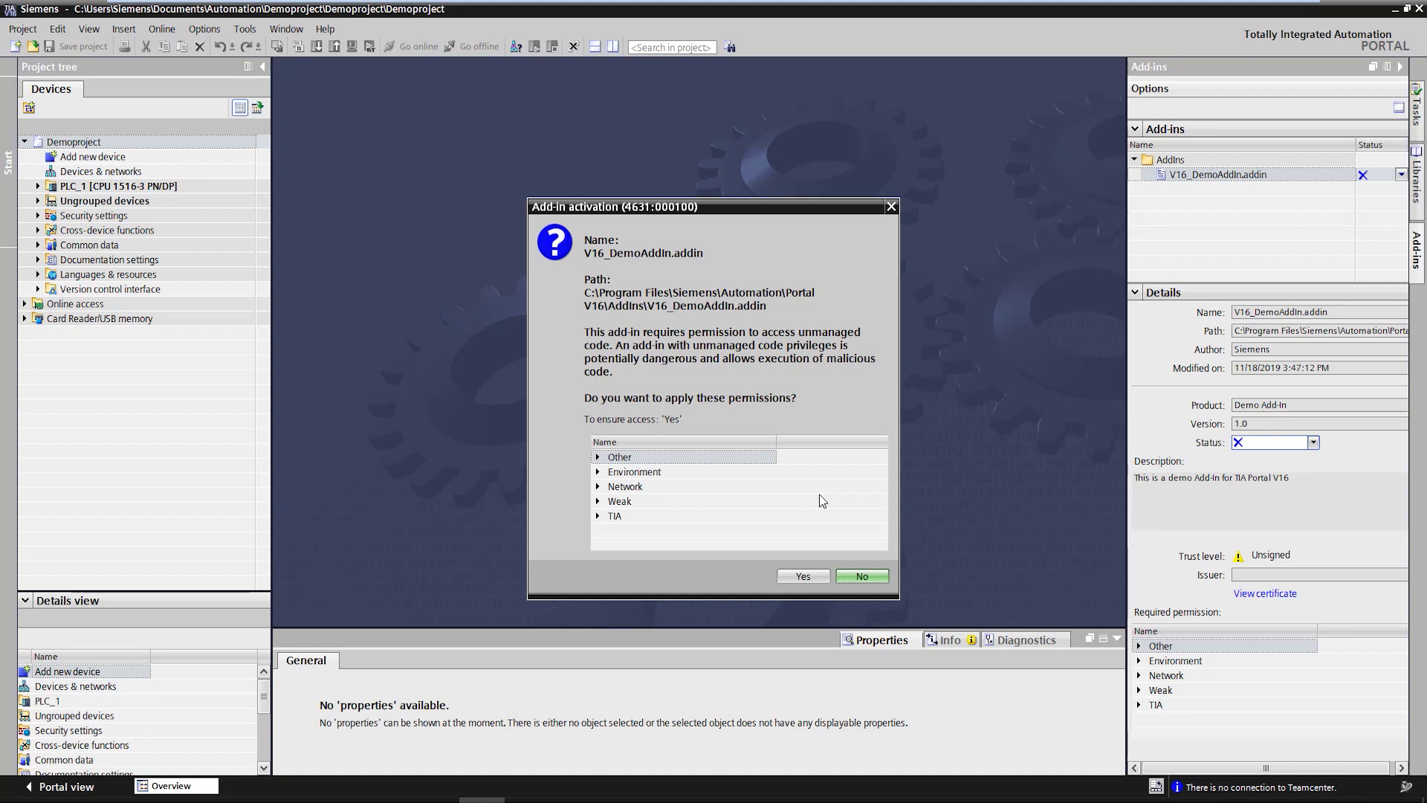
pyautogui.click(596, 472)
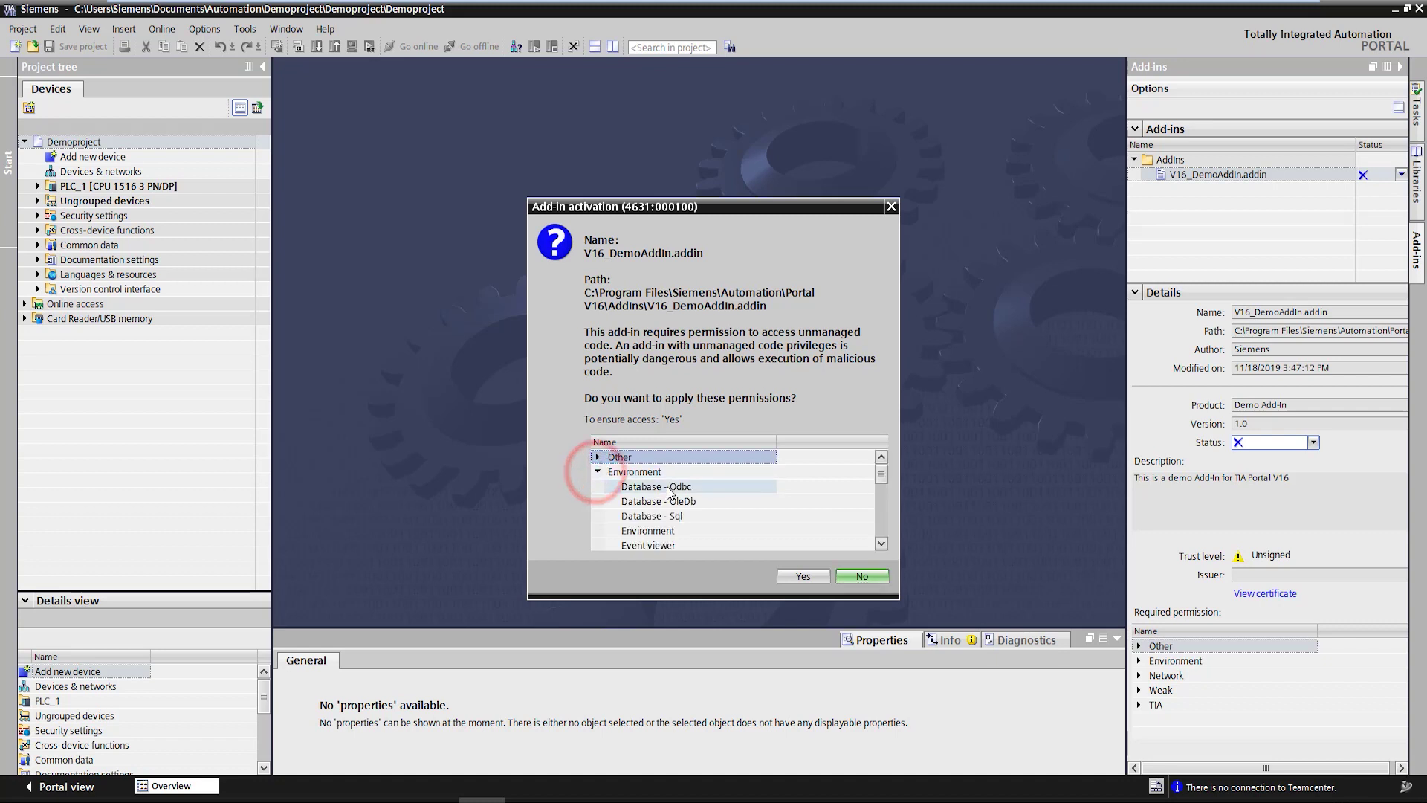
pyautogui.scroll(-1, 669, 493)
pyautogui.click(652, 518)
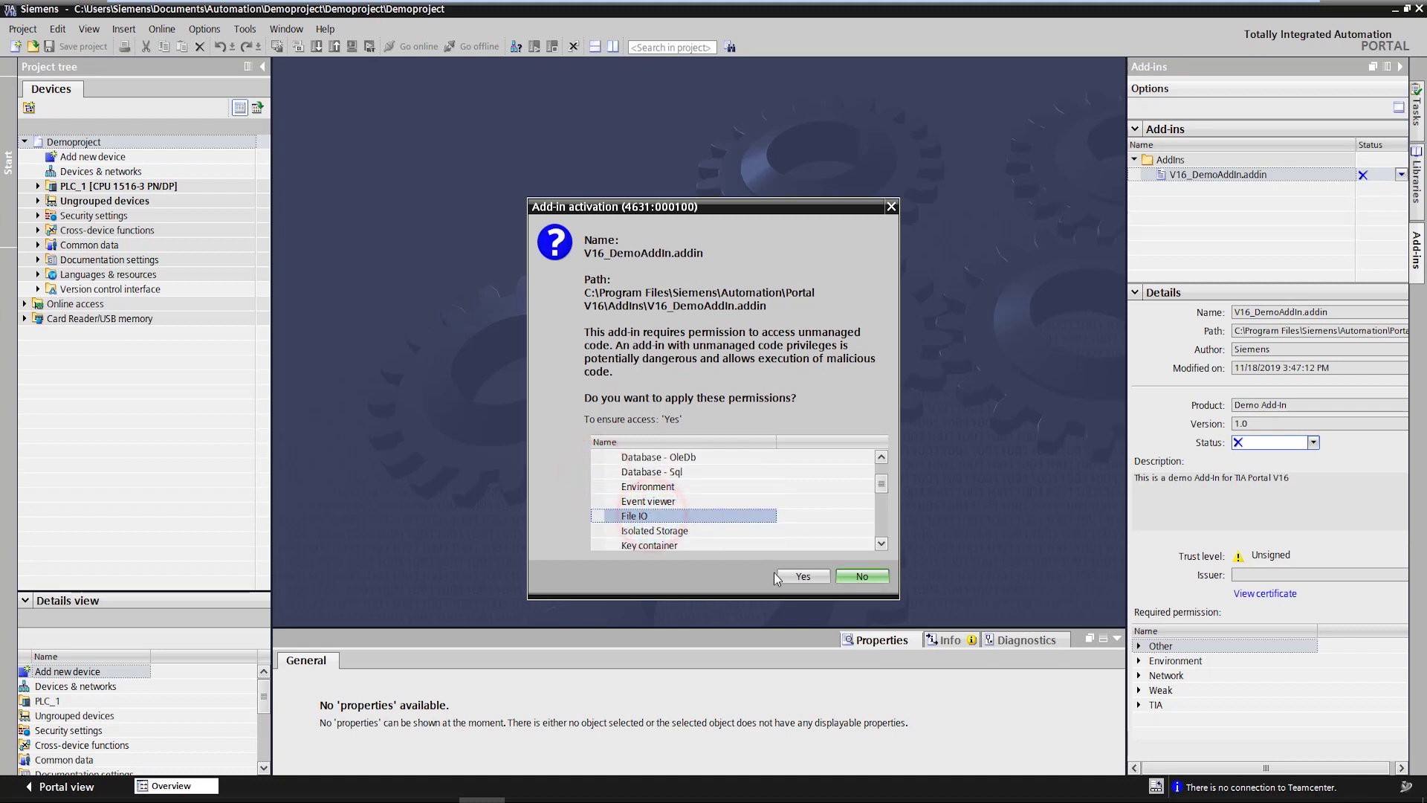
pyautogui.click(802, 577)
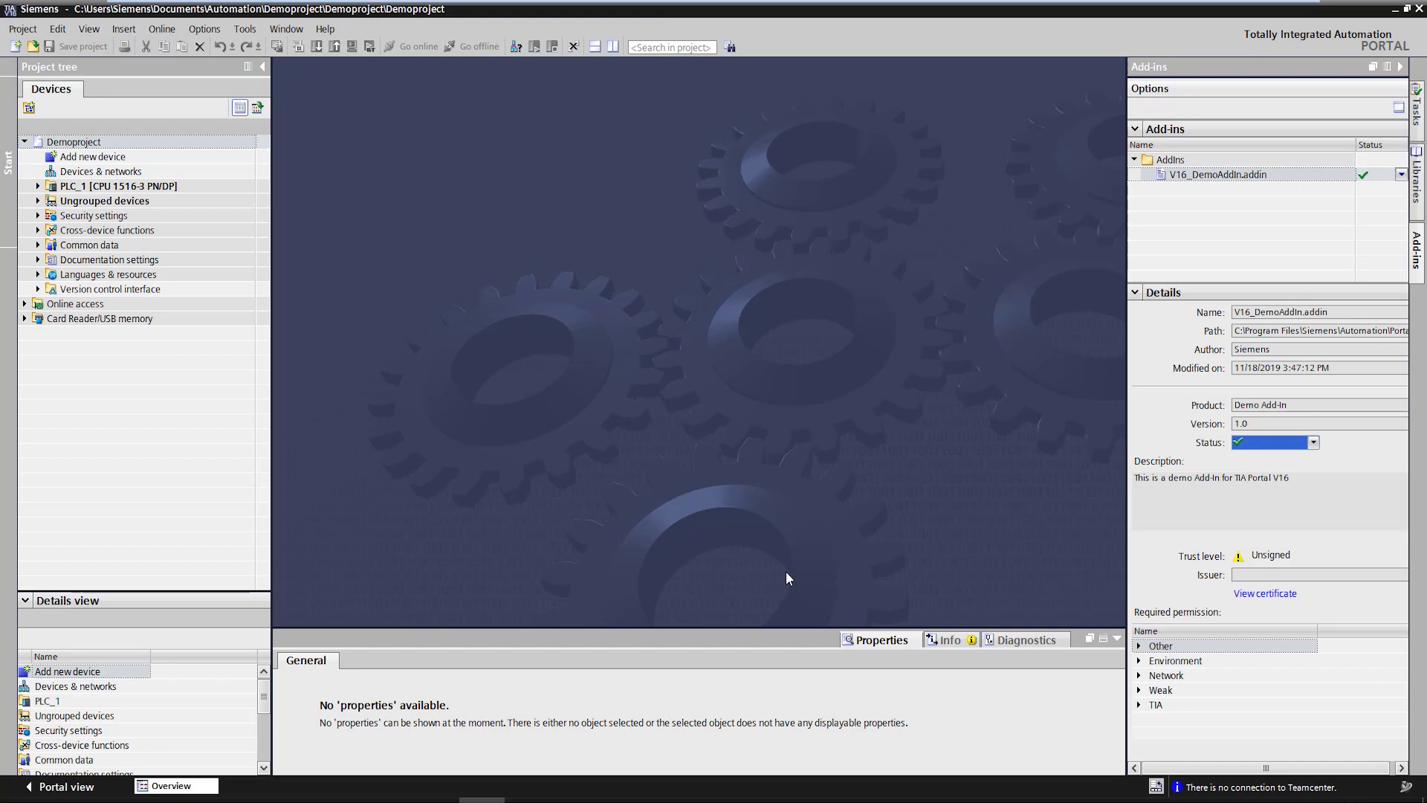
# Run Demo Add-In > Open UI on the TestFC block under PLC_1 Program blocks.
pyautogui.click(40, 186)
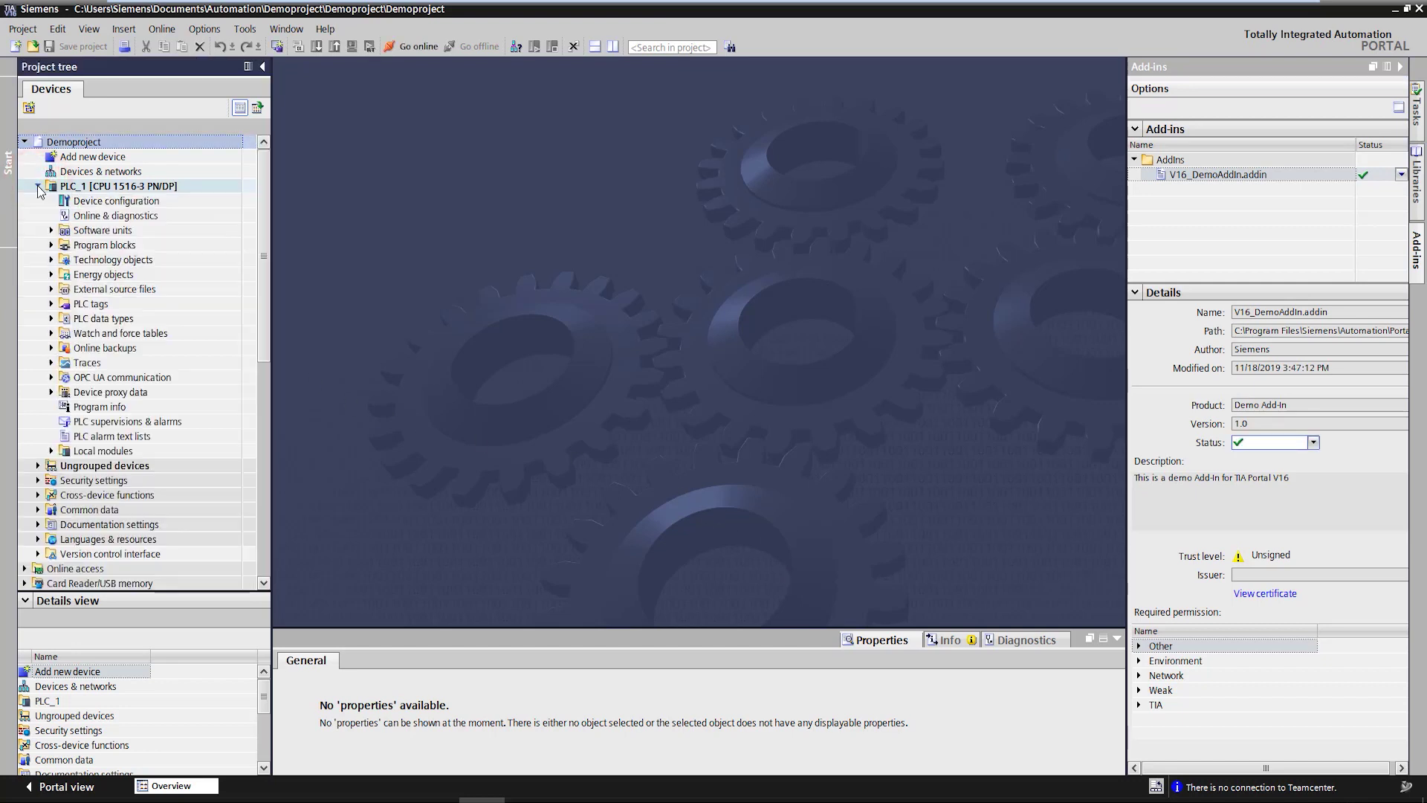
pyautogui.click(50, 246)
pyautogui.click(50, 245)
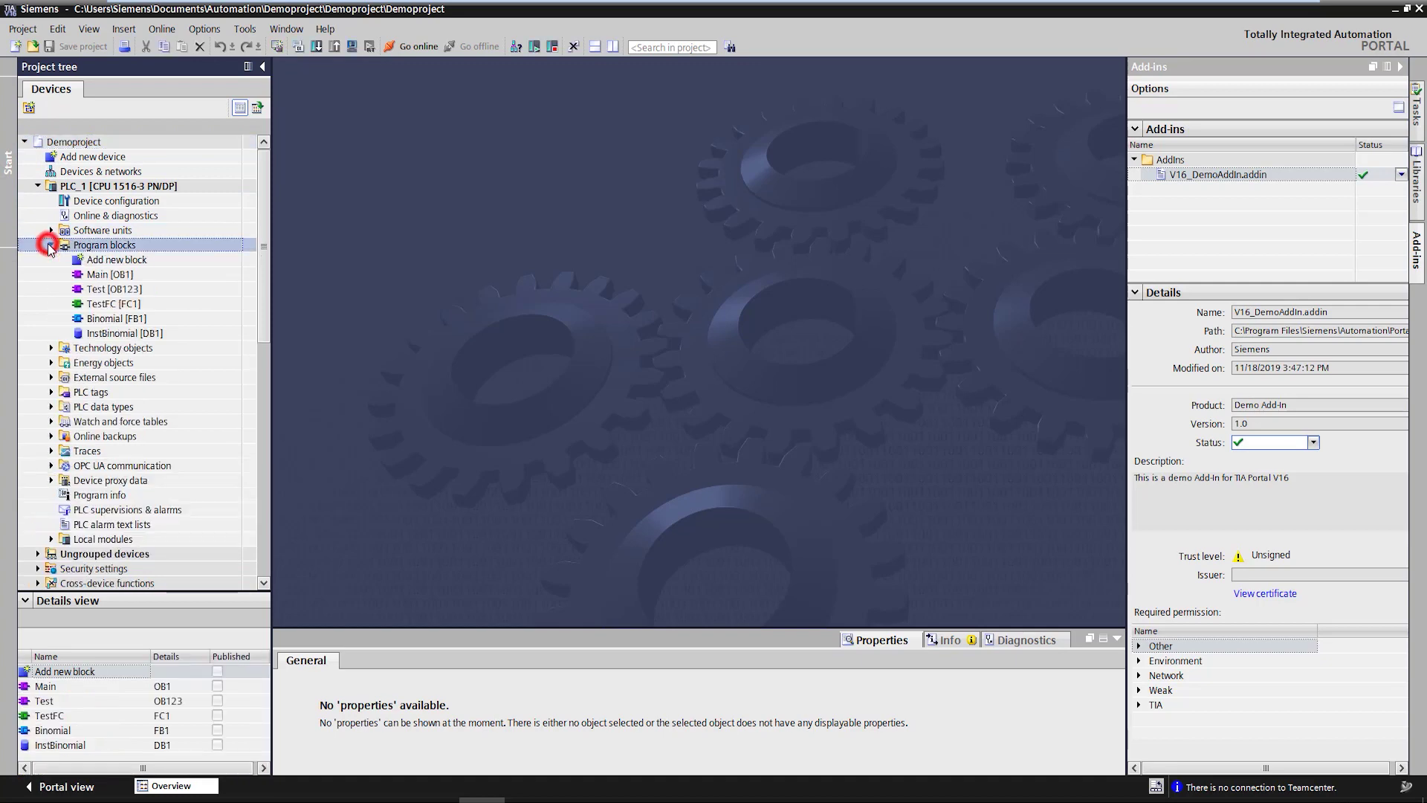
pyautogui.rightClick(130, 310)
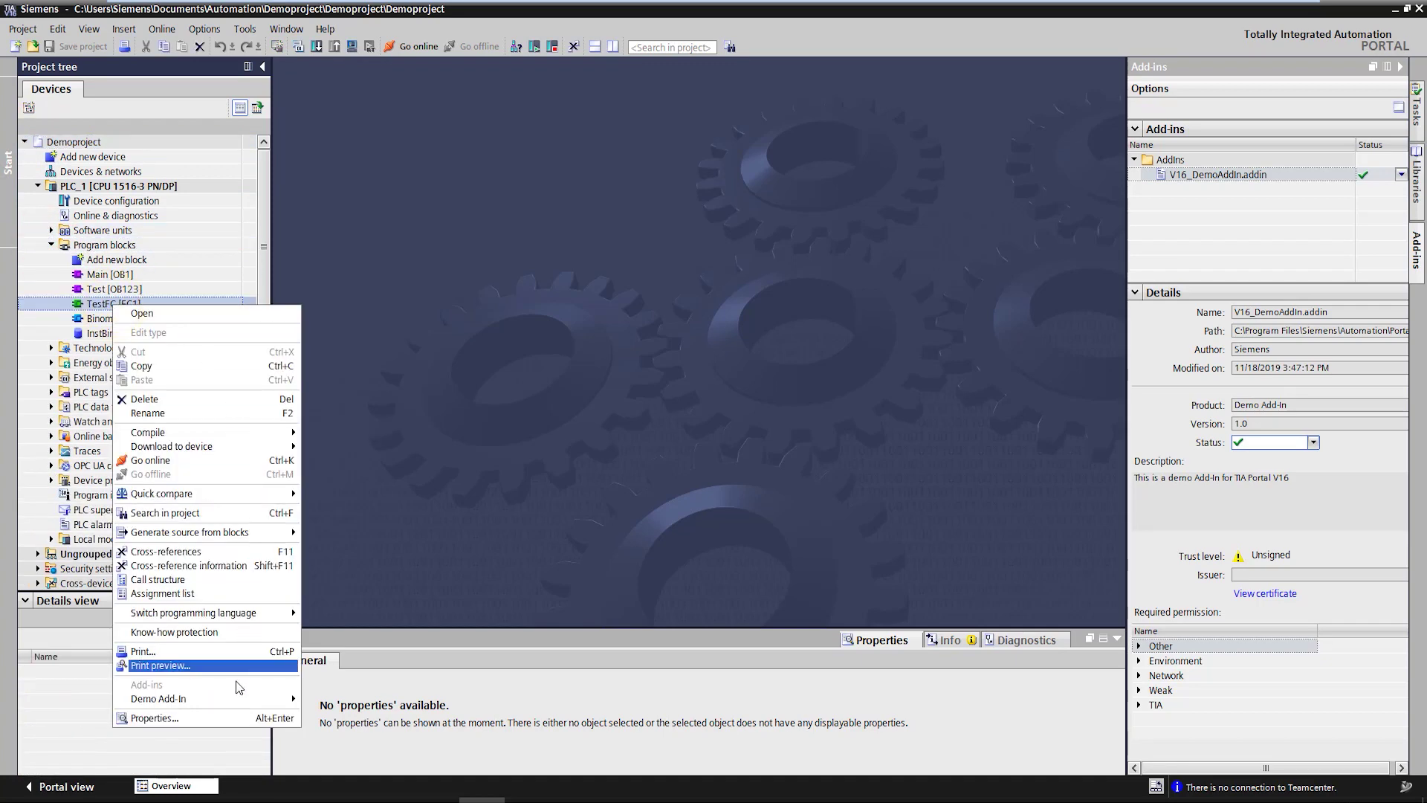
pyautogui.moveTo(159, 699)
pyautogui.click(318, 700)
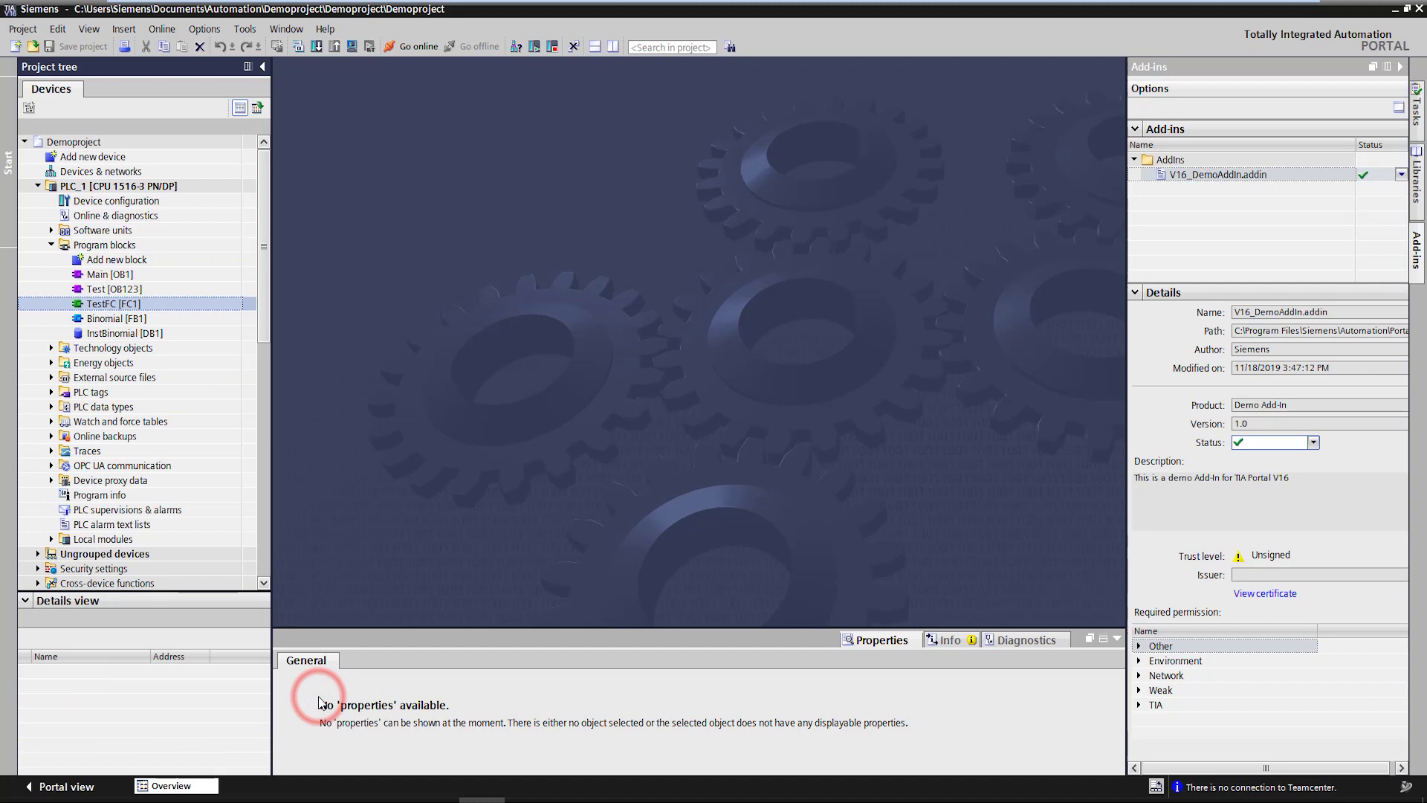
pyautogui.click(483, 402)
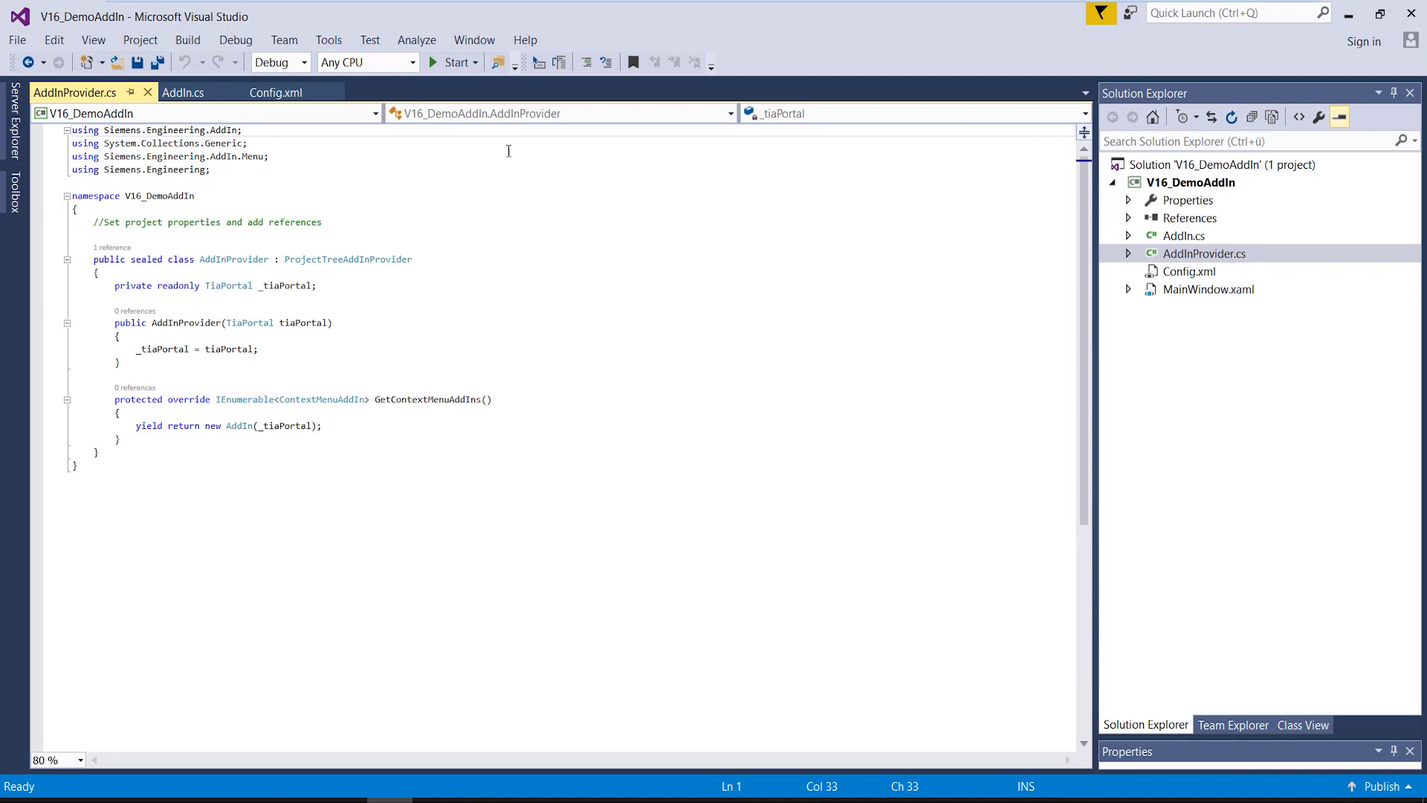
pyautogui.moveTo(368, 259)
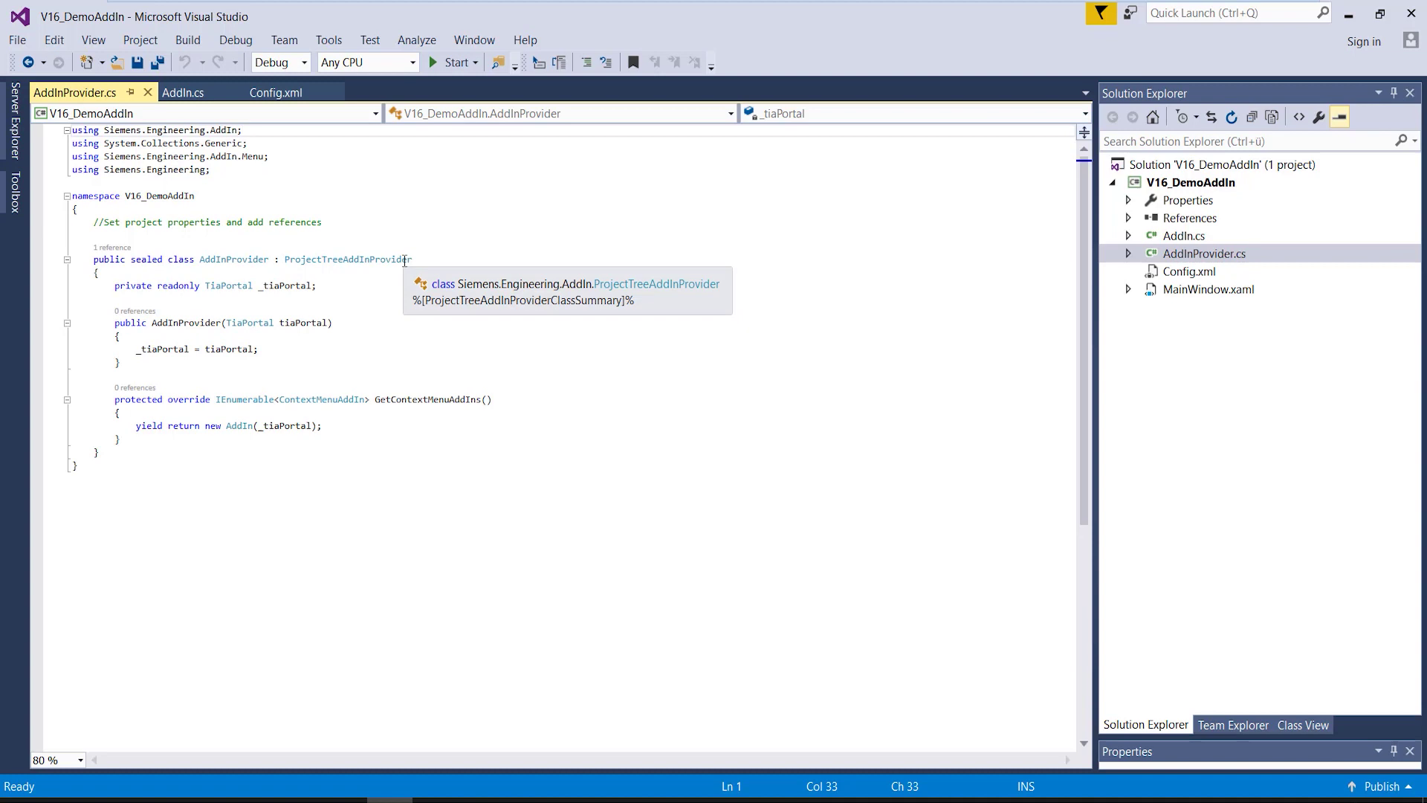
pyautogui.moveTo(410, 260); pyautogui.dragTo(282, 259)
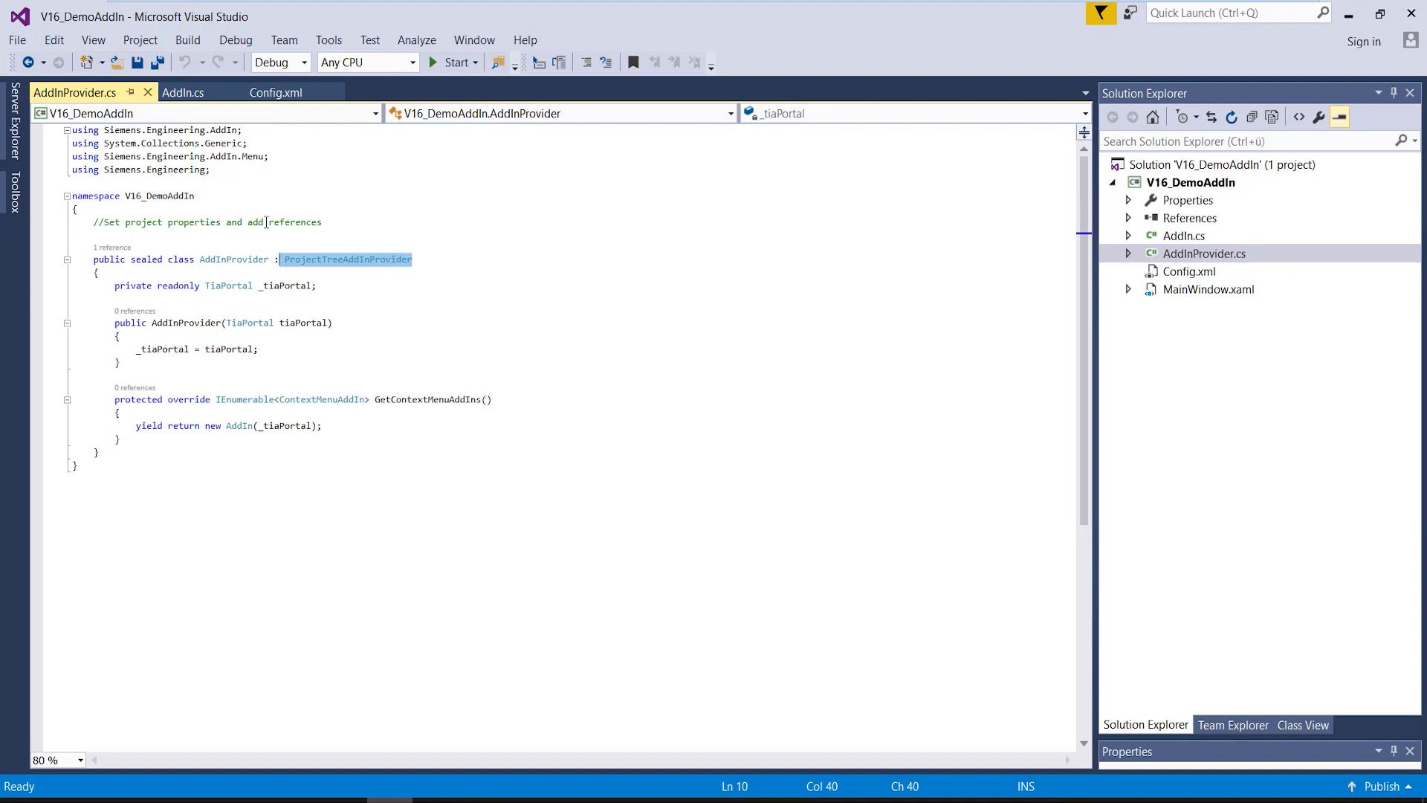
# View AddIn.cs and highlight IEngineeringObject in the Open UI AddActionItem line.
pyautogui.click(191, 92)
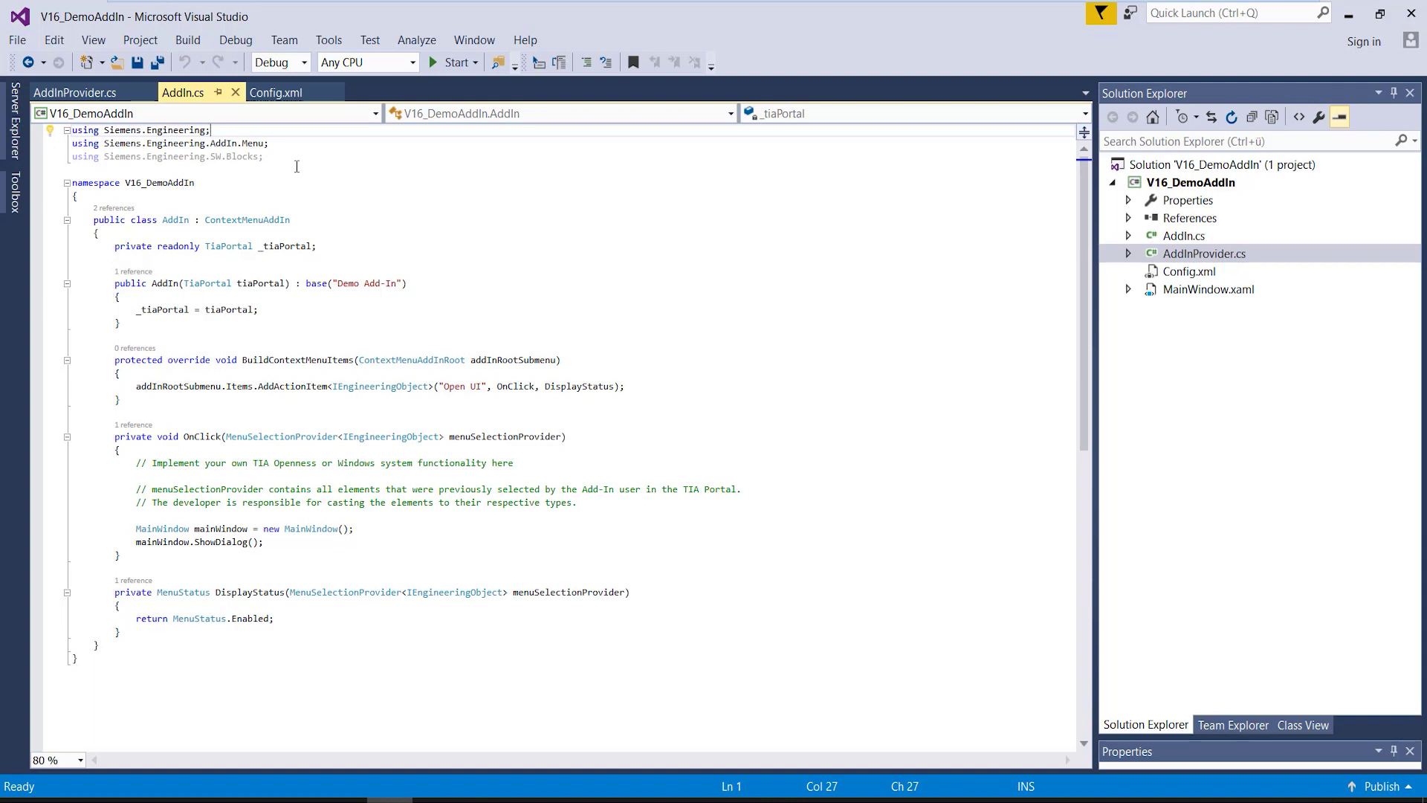
pyautogui.doubleClick(349, 385)
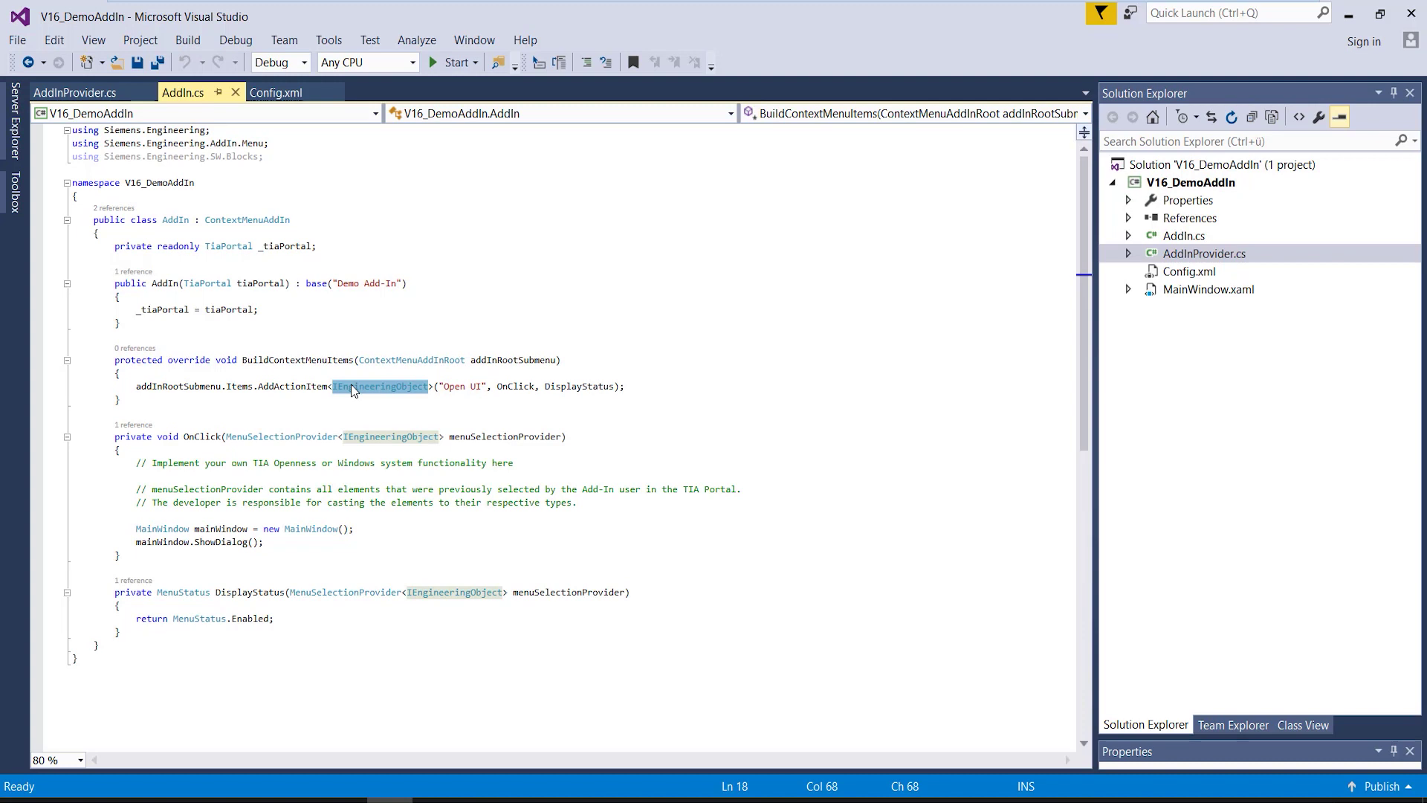
# Show Config.xml with the add-in's product details and required TIA and security permissions.
pyautogui.click(275, 92)
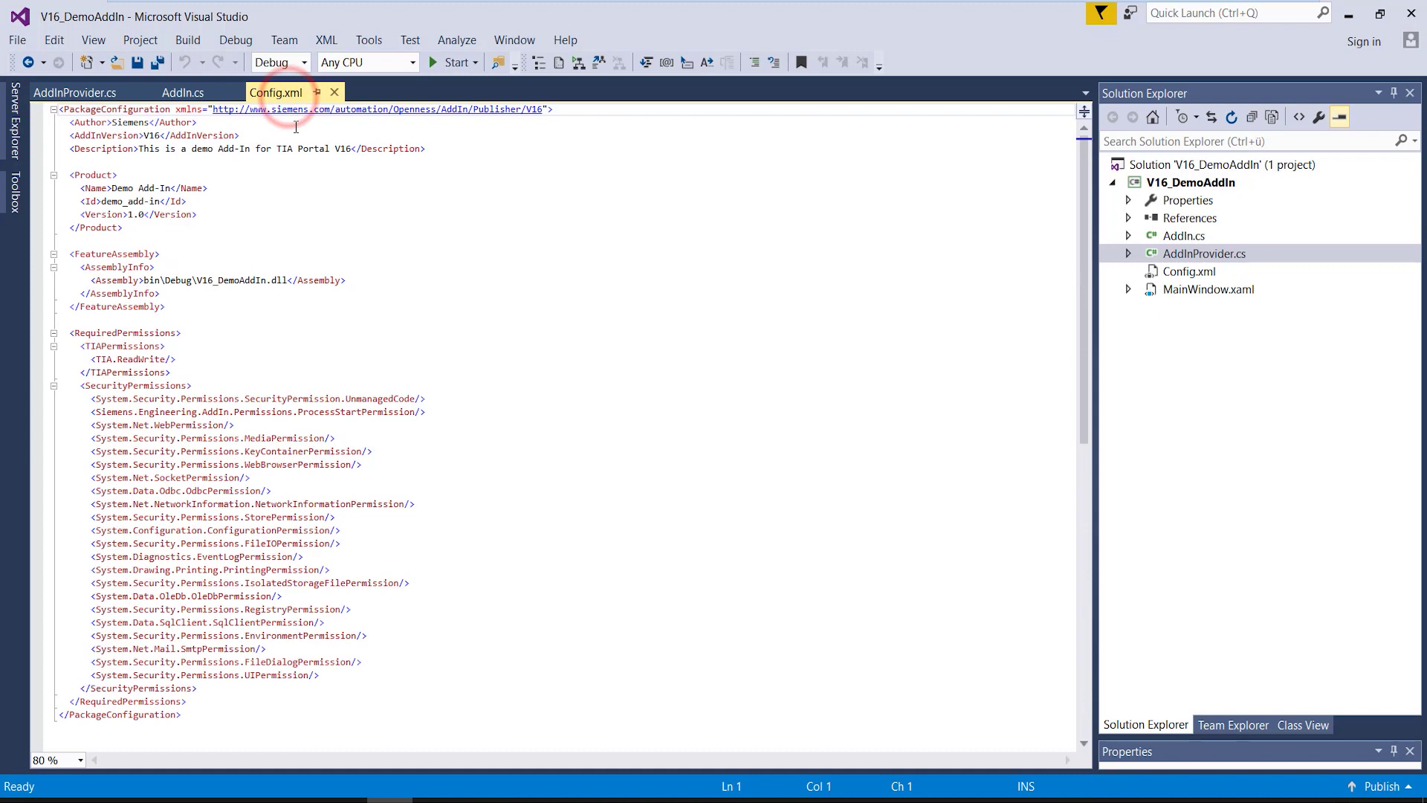